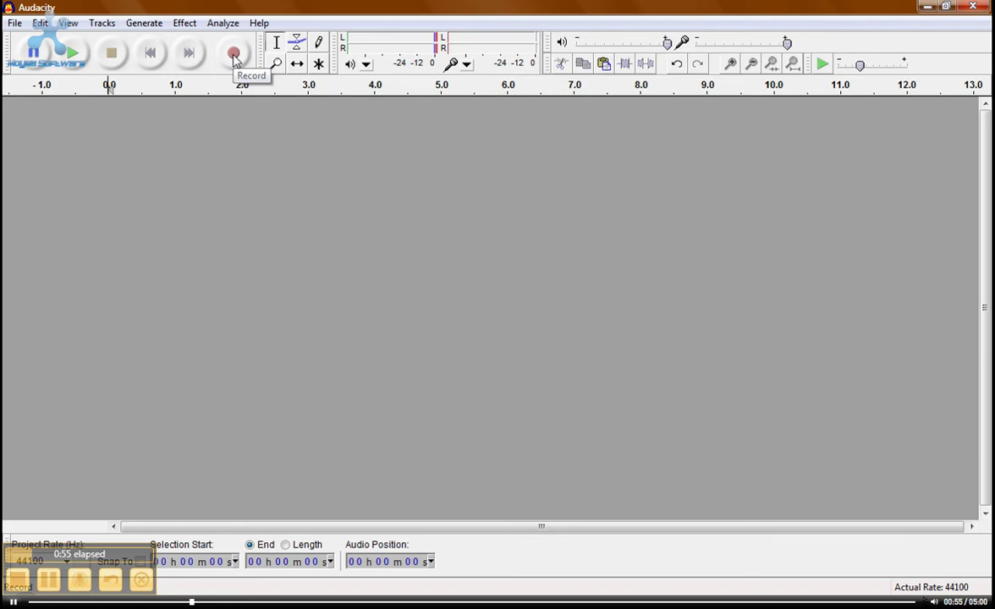
- Record a first voice take of about six seconds and play it back once
left_click(235, 56)
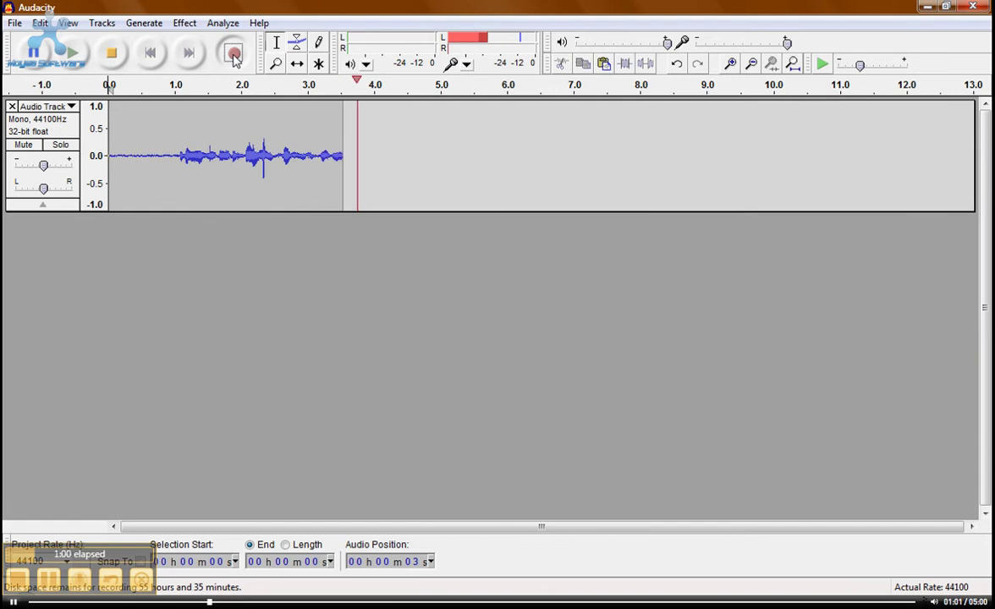
left_click(115, 54)
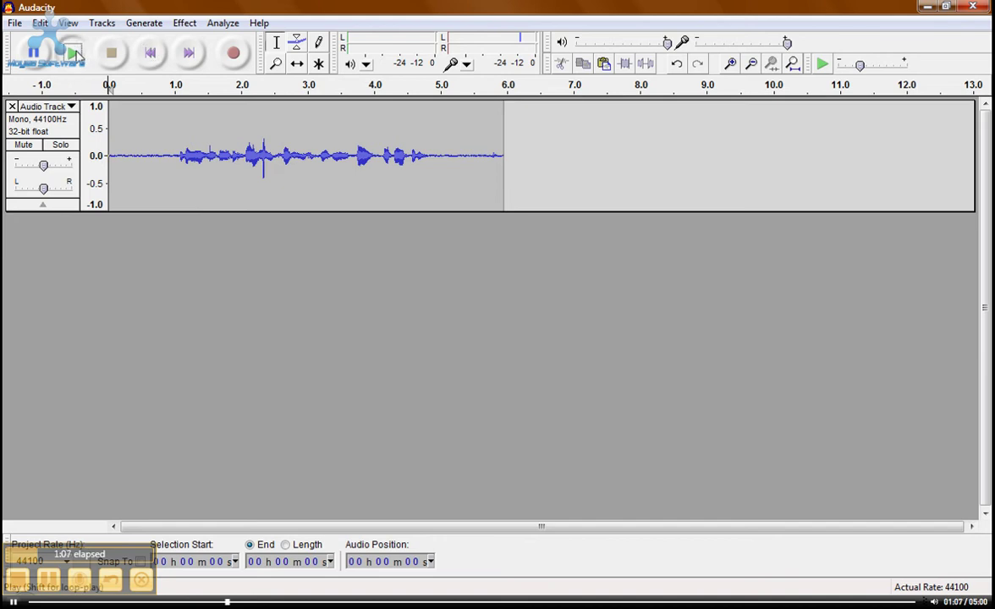
left_click(75, 54)
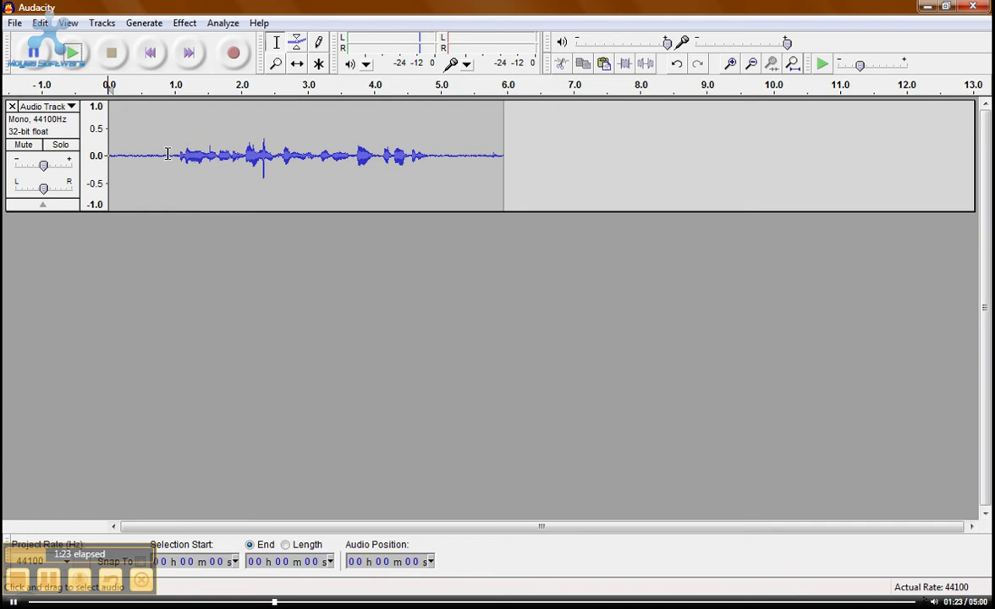
- Cut the leading and trailing silence so the first take ends near 4 seconds
left_click_drag(167, 155, 108, 155)
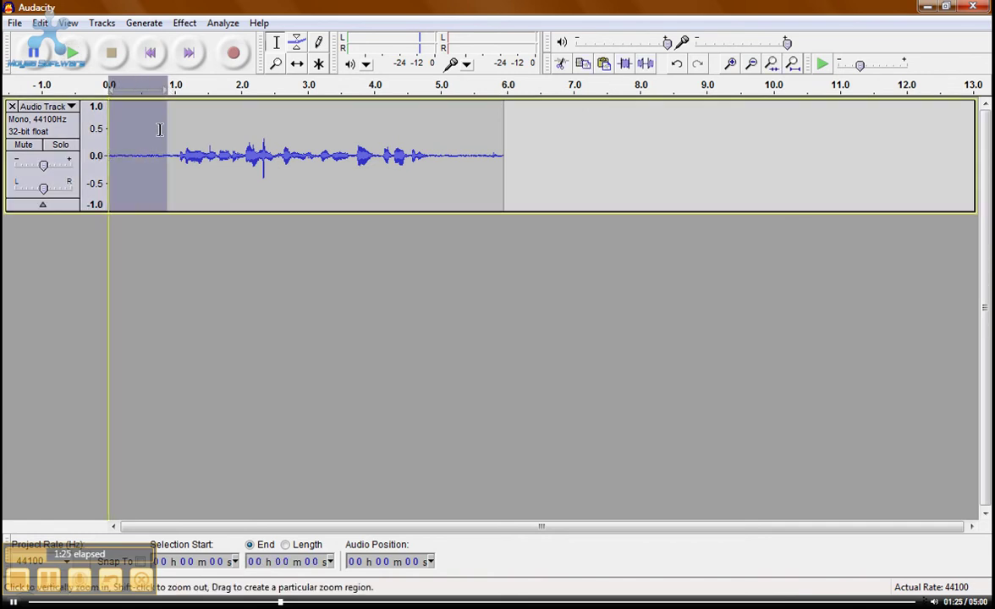
left_click(561, 65)
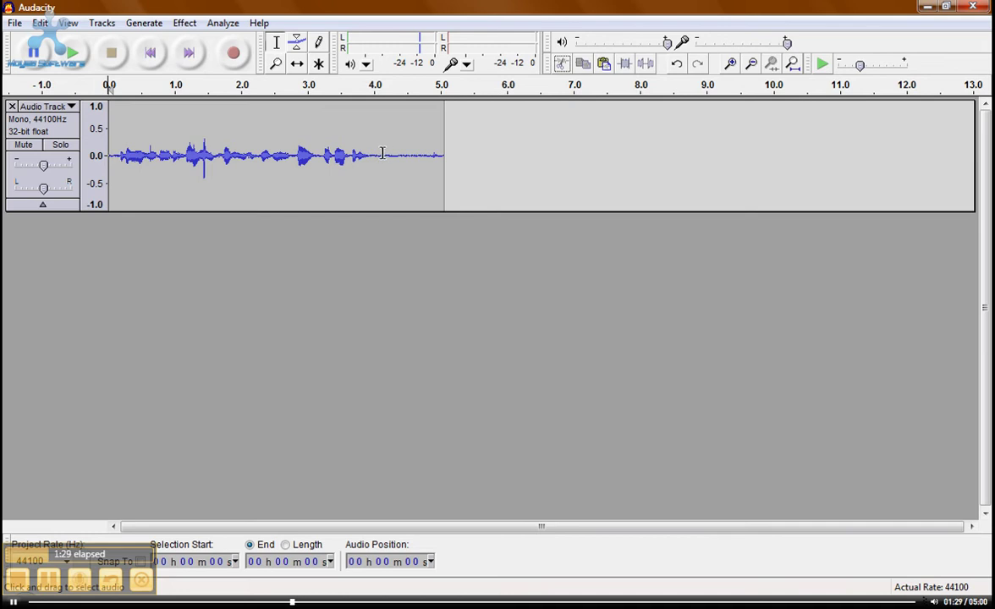
left_click_drag(383, 151, 453, 163)
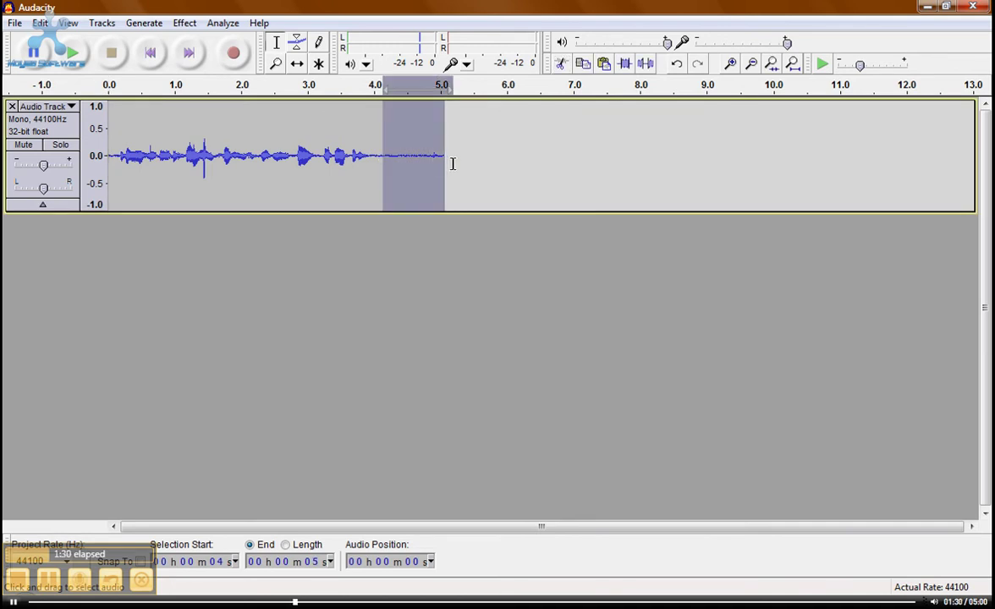
left_click(563, 66)
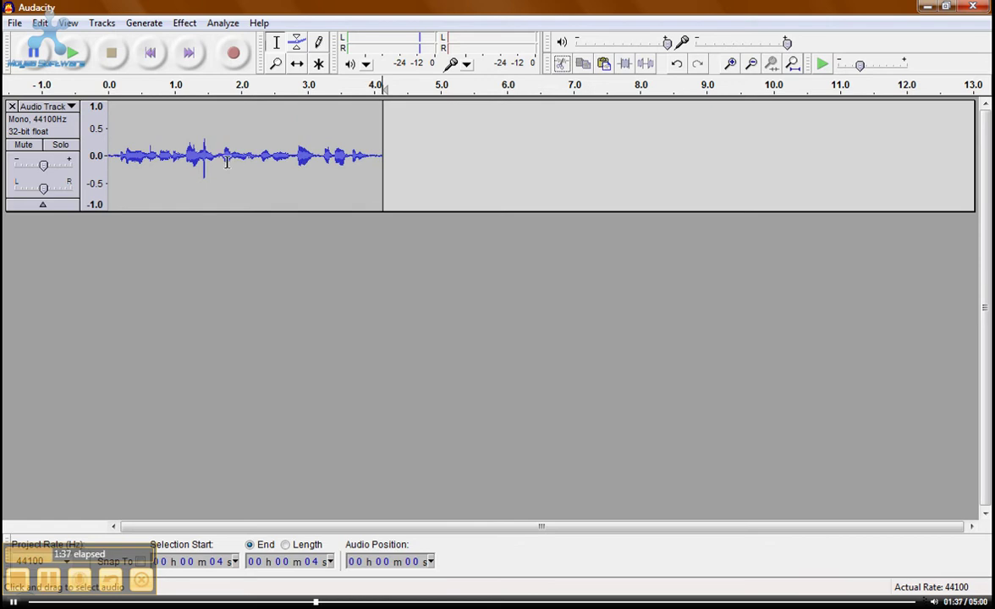
left_click(420, 173)
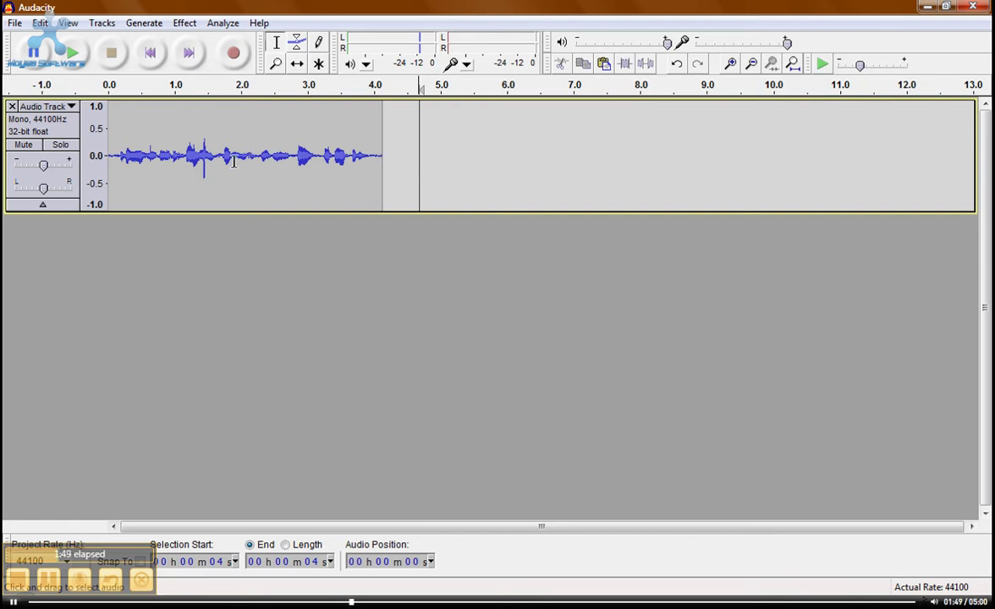
- Record a second speech take on a new track, running about 4.6 to 10.3 seconds
left_click(235, 53)
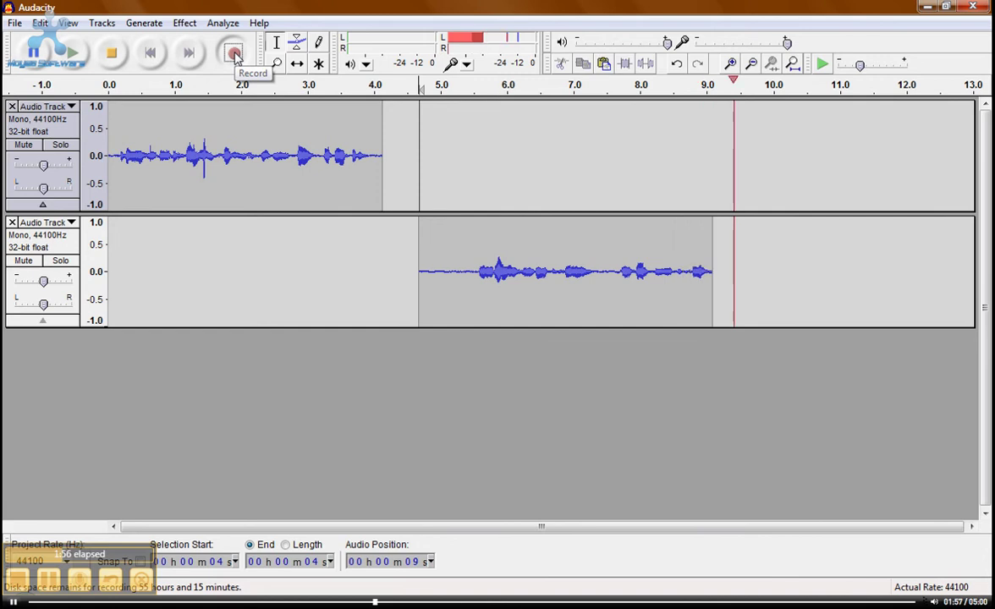
left_click(114, 54)
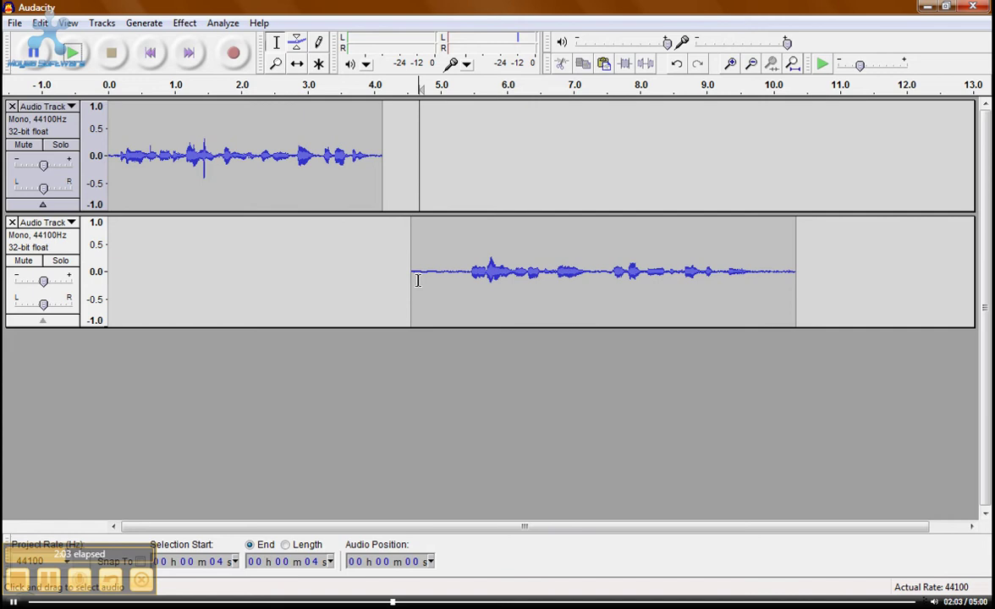
- Slide the second clip to start around 4.1 s and play both takes from the beginning
left_click(297, 65)
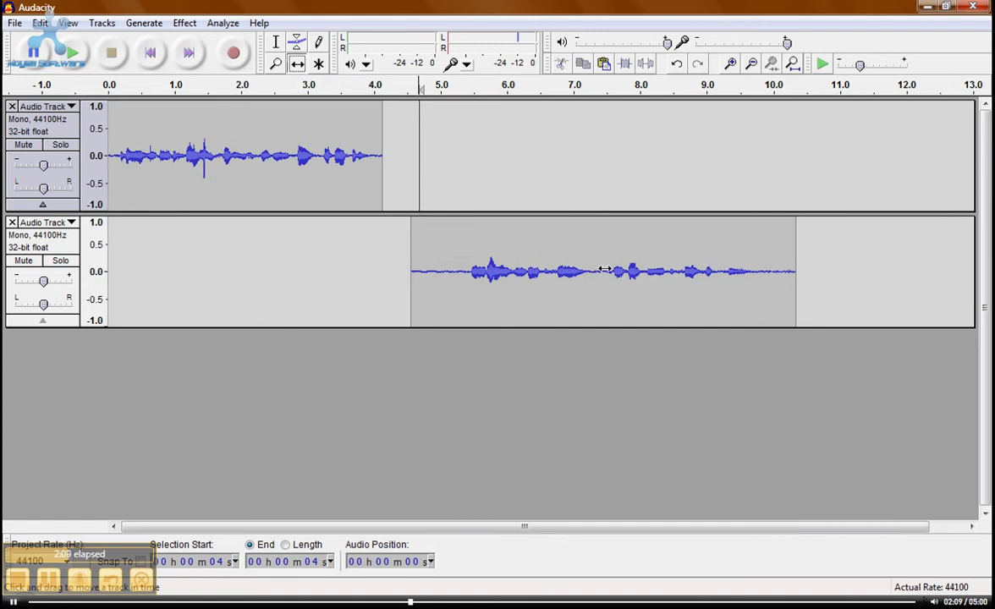
left_click_drag(603, 269, 576, 262)
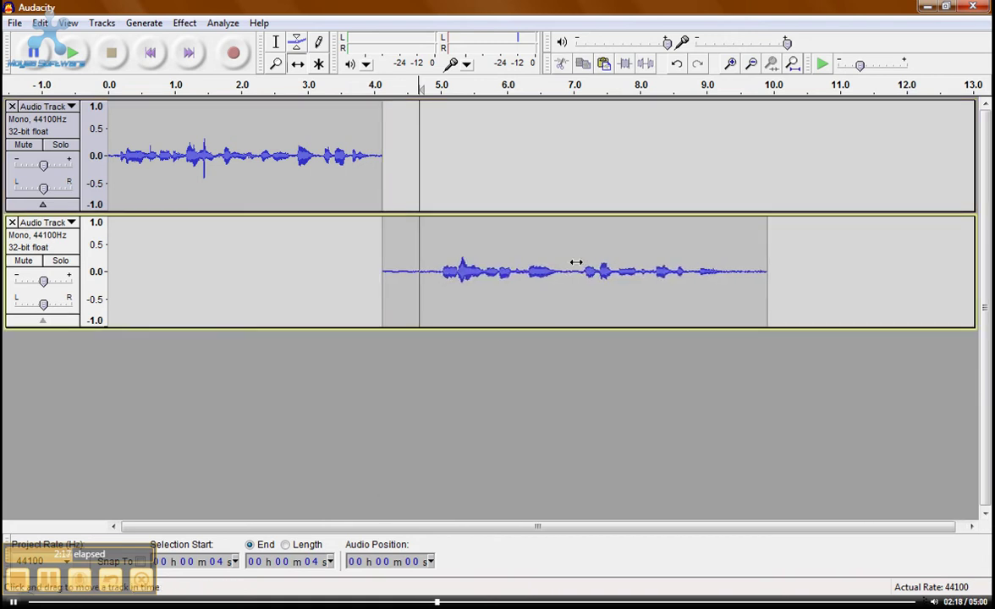
left_click(151, 54)
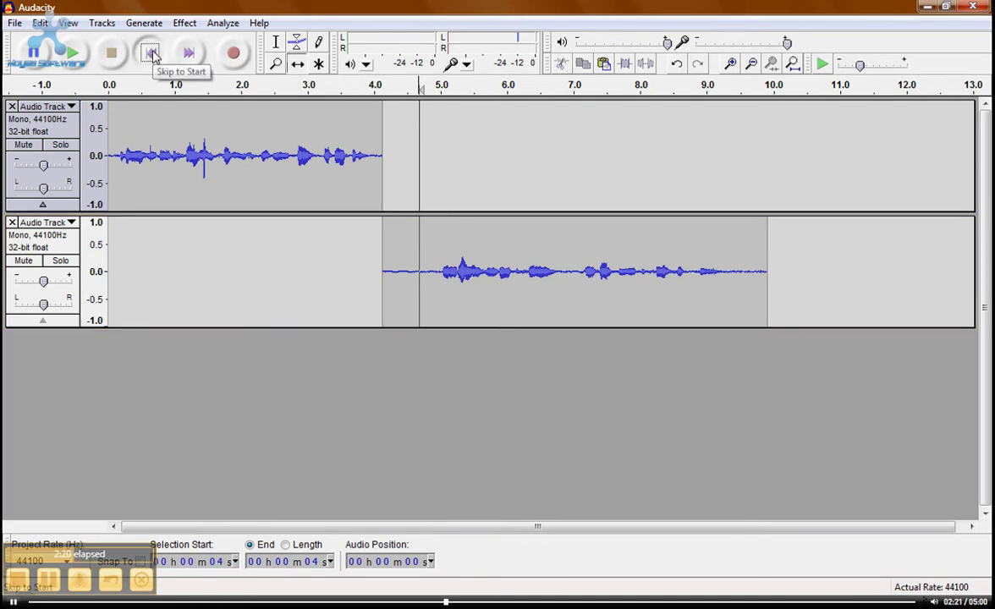
left_click(74, 54)
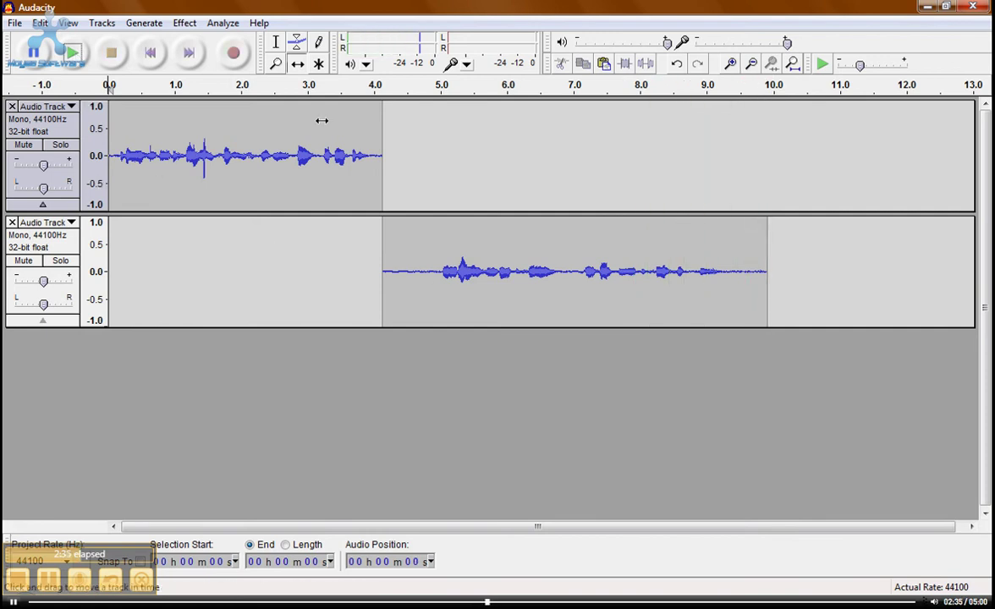
- Cut the silent lead-in from track 2 so its take runs about 4.1 to 9.2 seconds
left_click(276, 44)
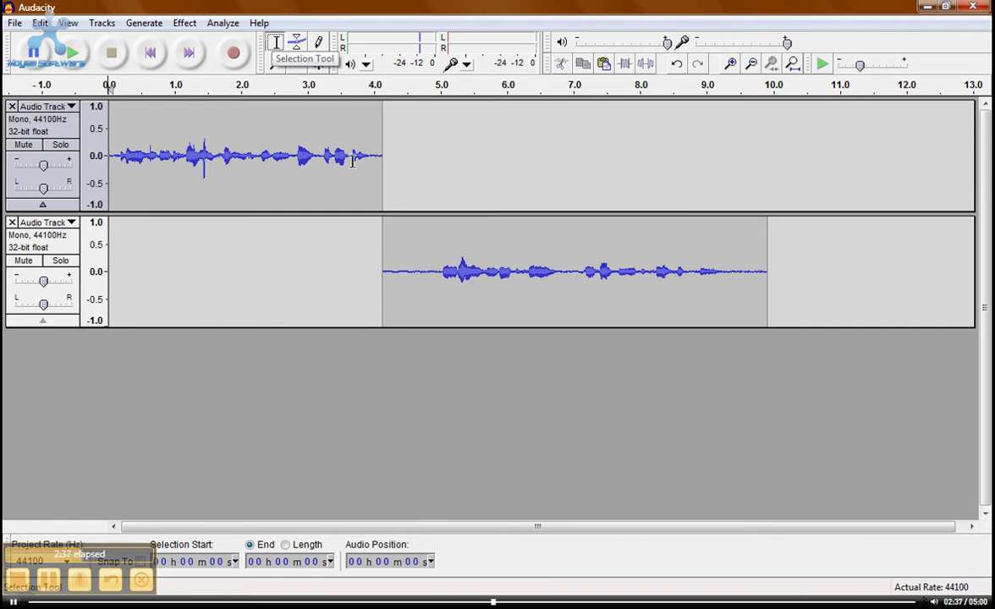
left_click_drag(429, 254, 380, 271)
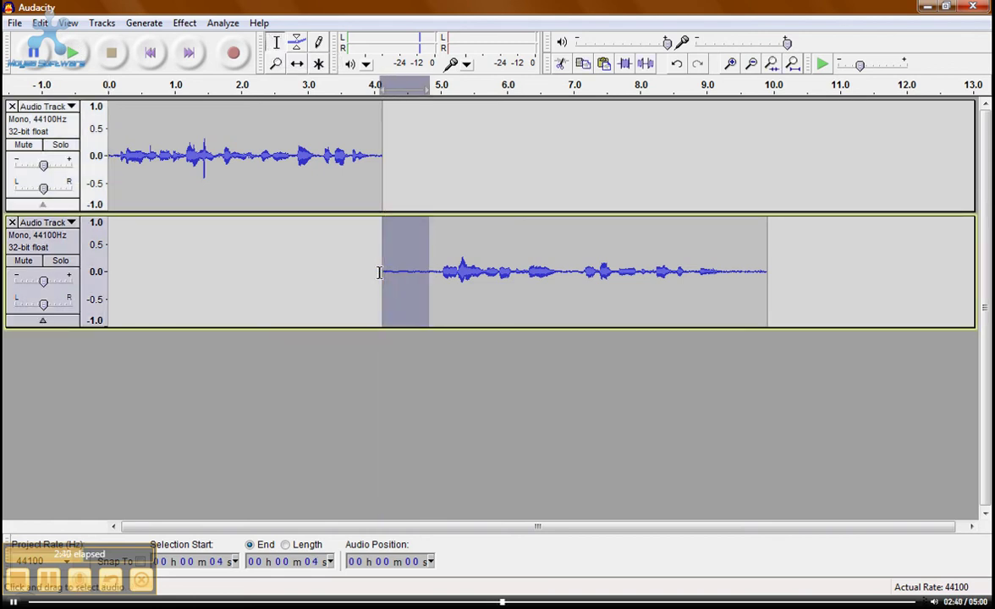
left_click(564, 68)
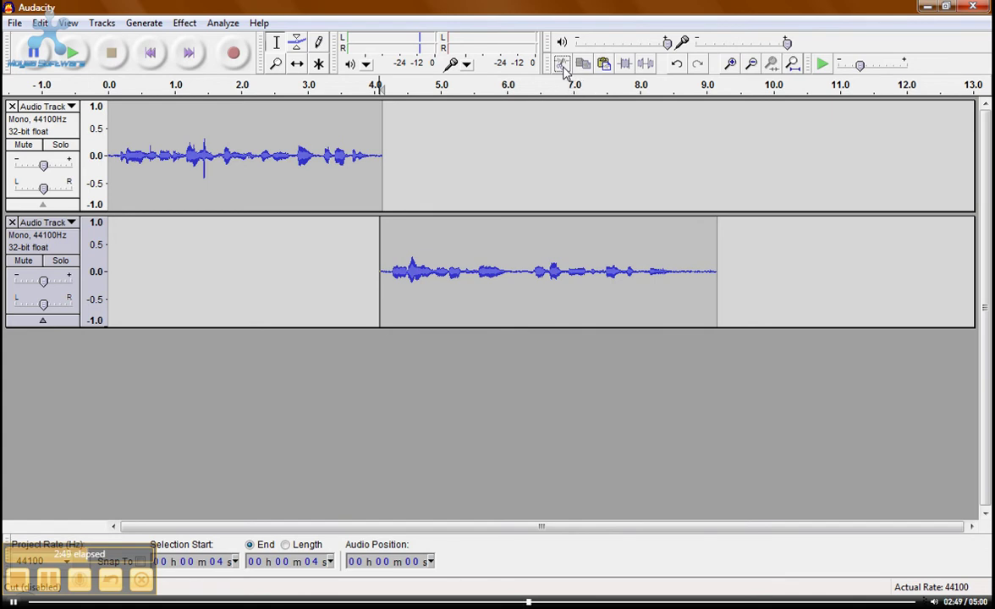
- Record a third take on a new track from 0 to about 3.3 seconds
left_click(151, 53)
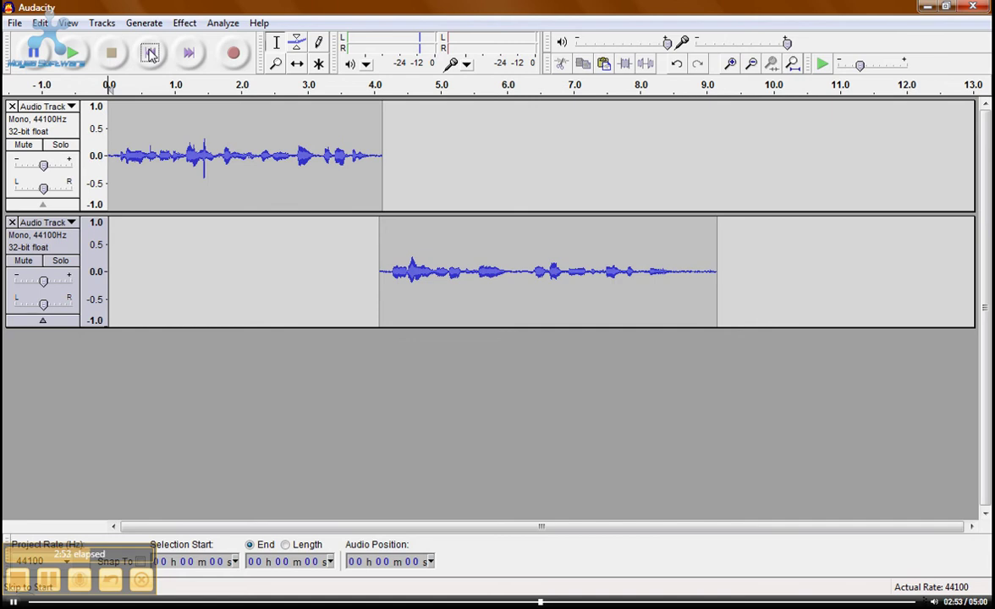
left_click(234, 54)
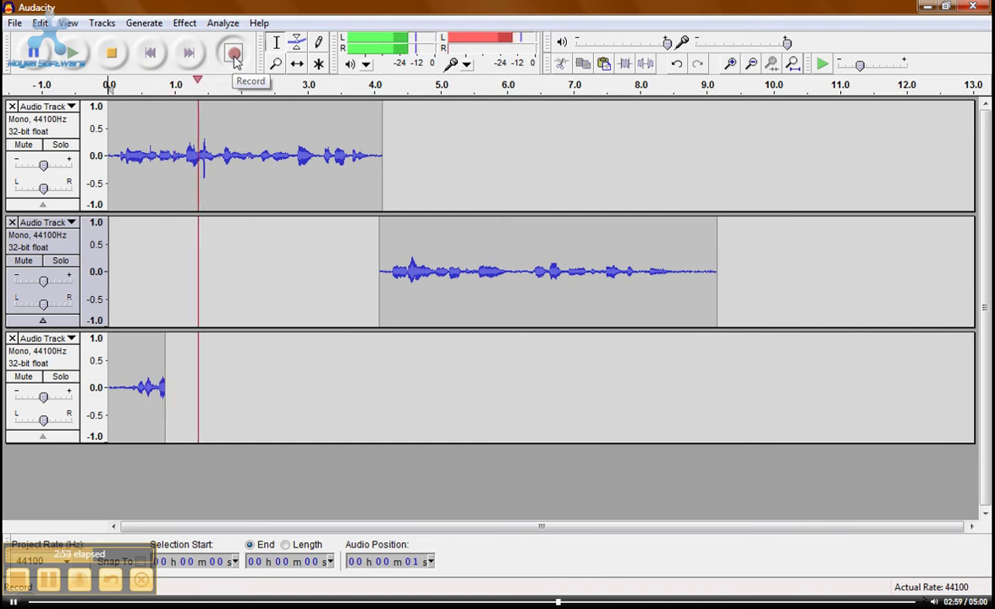
left_click(112, 54)
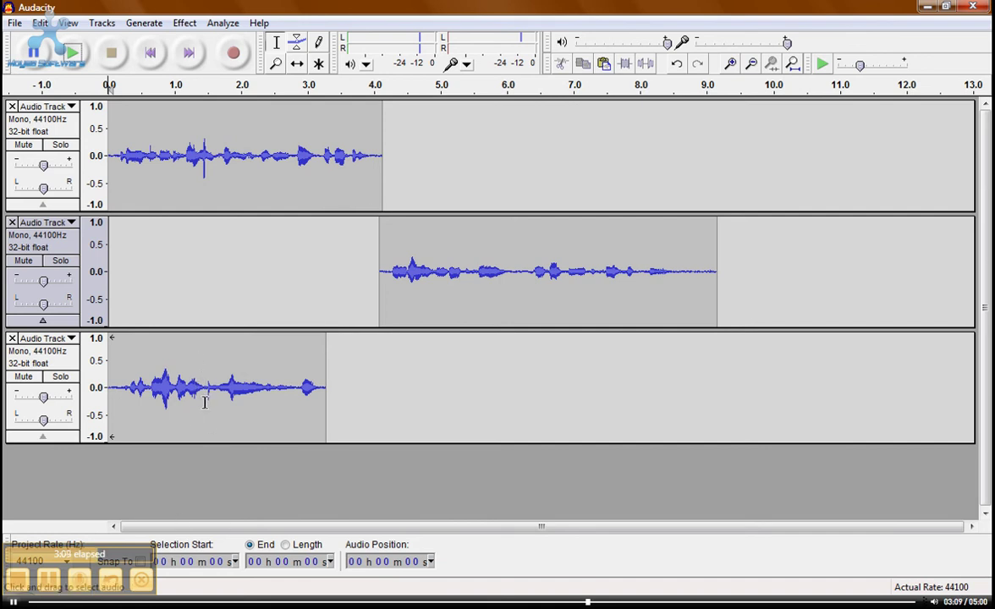
- Delete the third track and mute both the first and second speech tracks
left_click(14, 323)
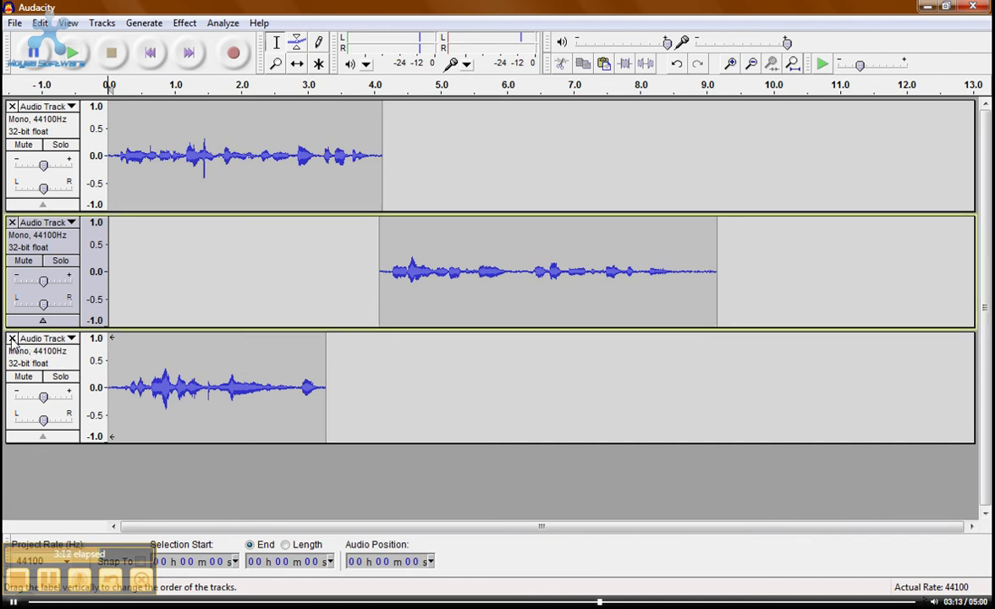
left_click(12, 340)
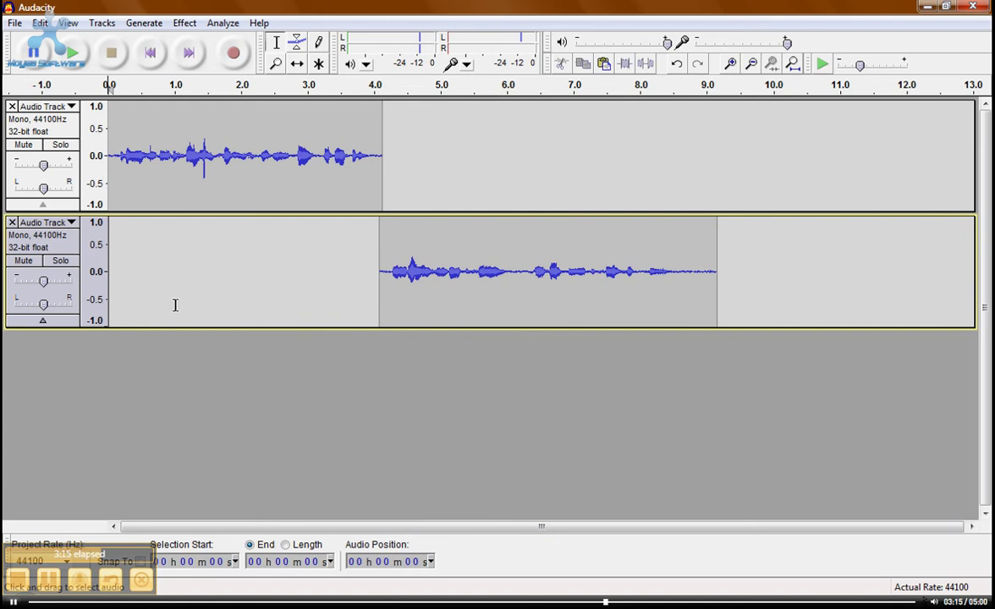
left_click(26, 147)
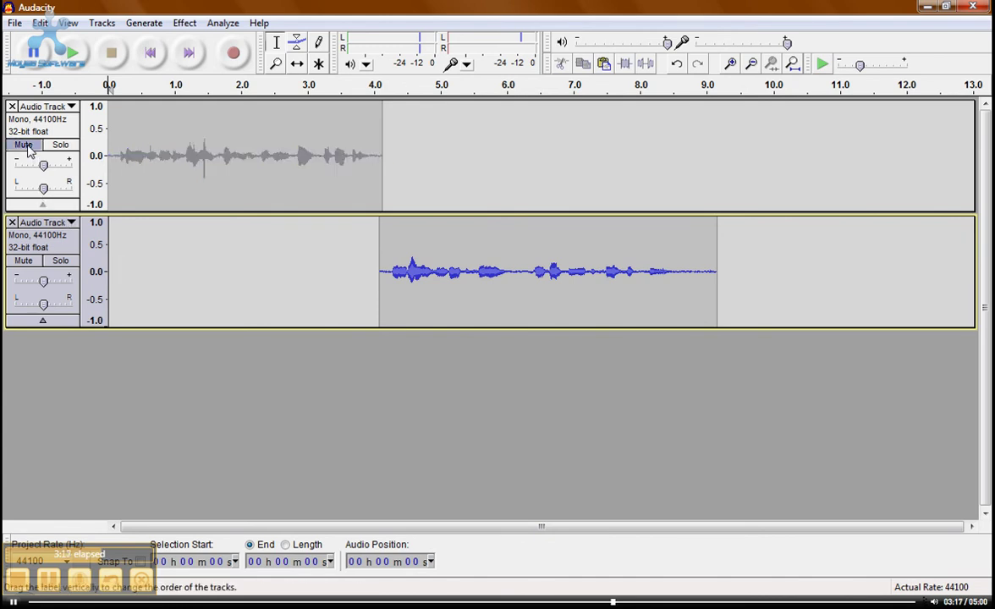
left_click(25, 262)
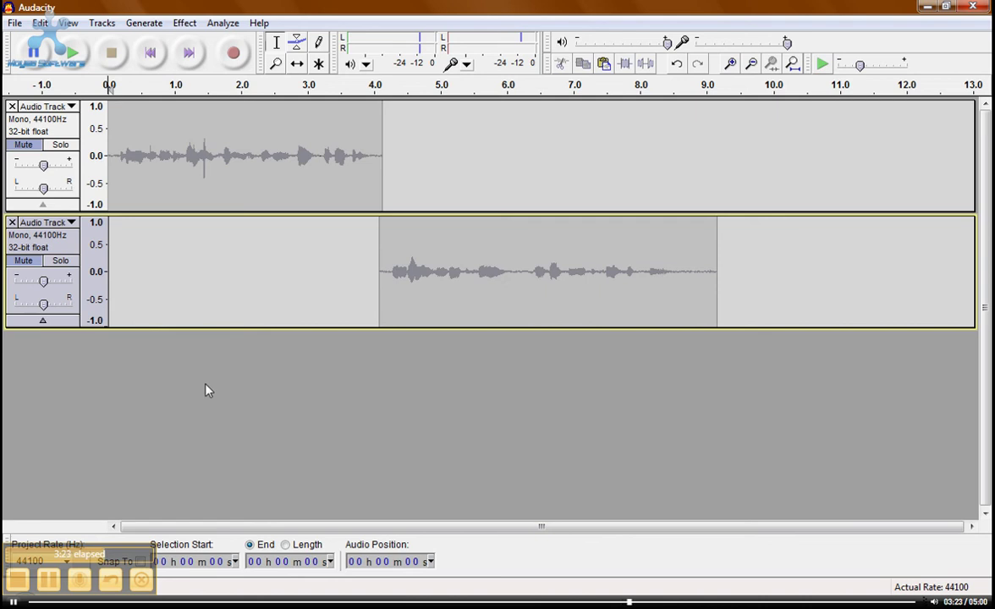
- Record a new four-second take and shift its clip to start around 9.2 seconds
left_click(236, 59)
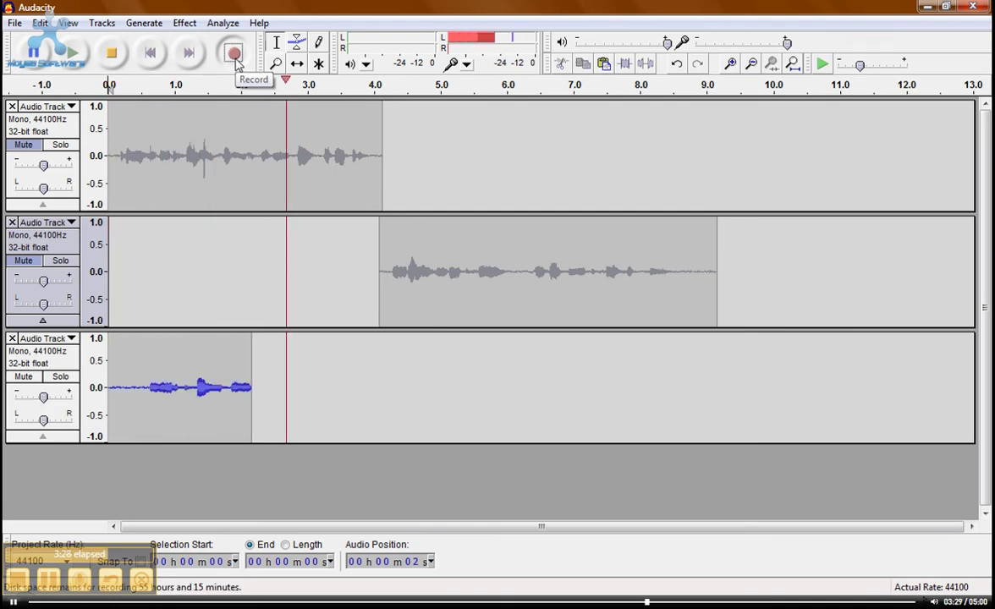
left_click(117, 56)
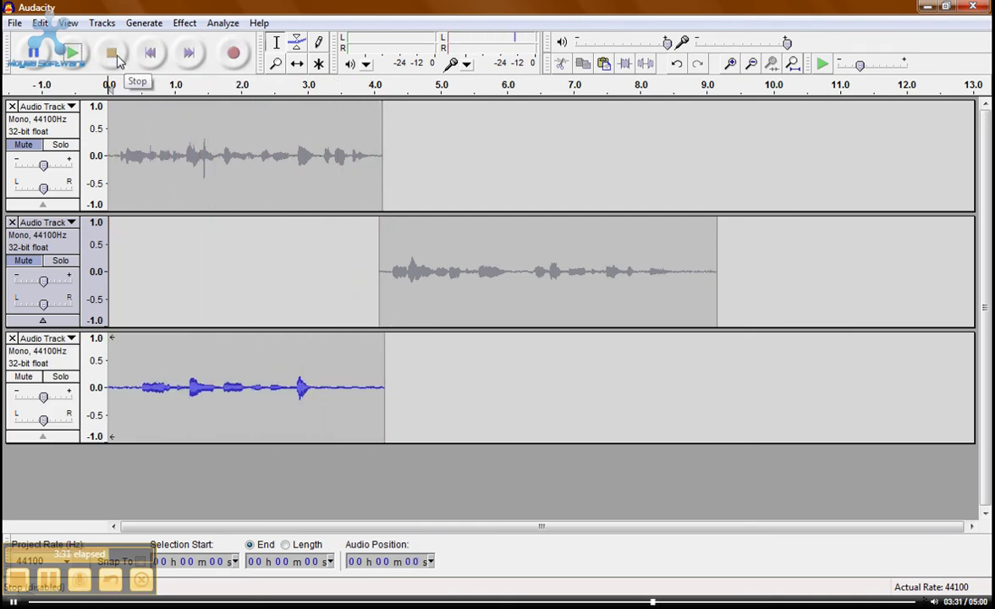
left_click(297, 63)
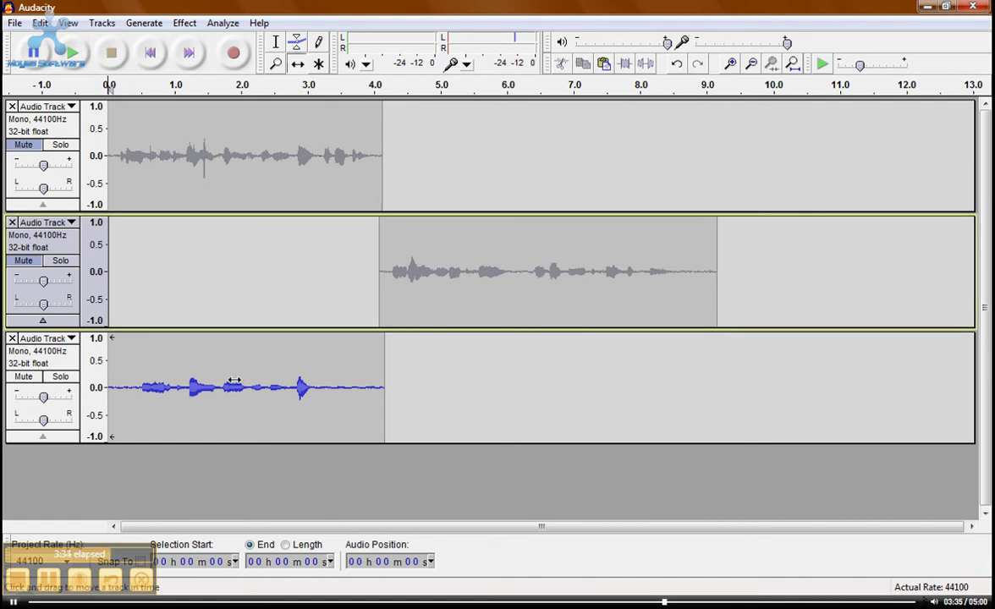
left_click_drag(243, 387, 851, 363)
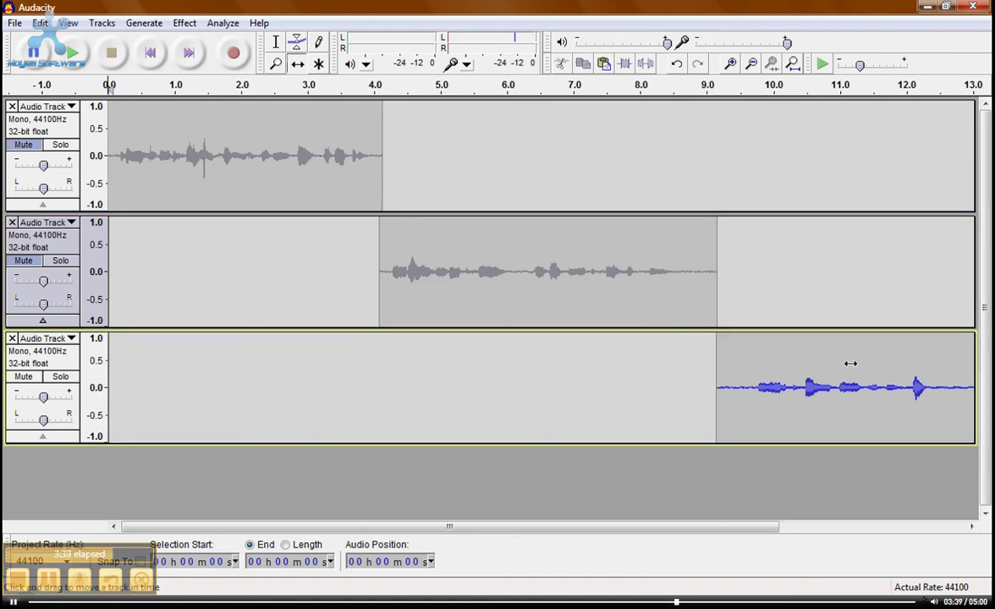
- Play the sequence back from the start of the project, then stop
left_click(150, 52)
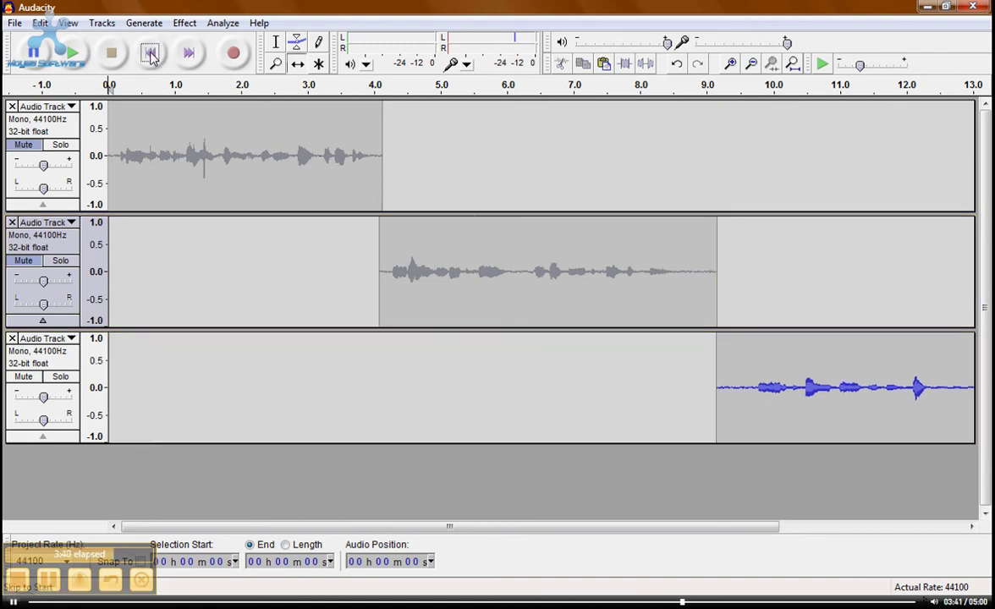
left_click(73, 54)
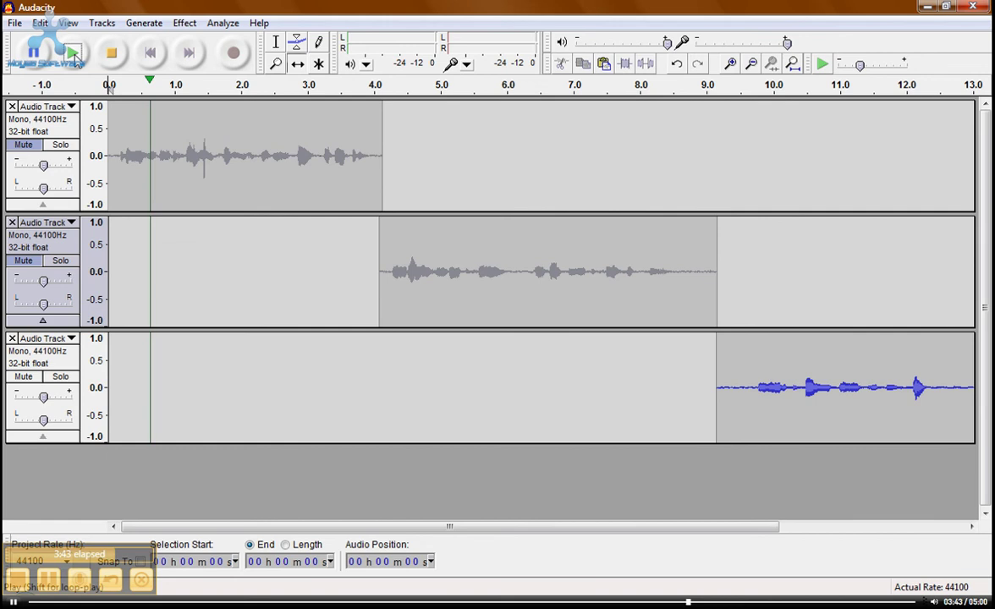
left_click(108, 57)
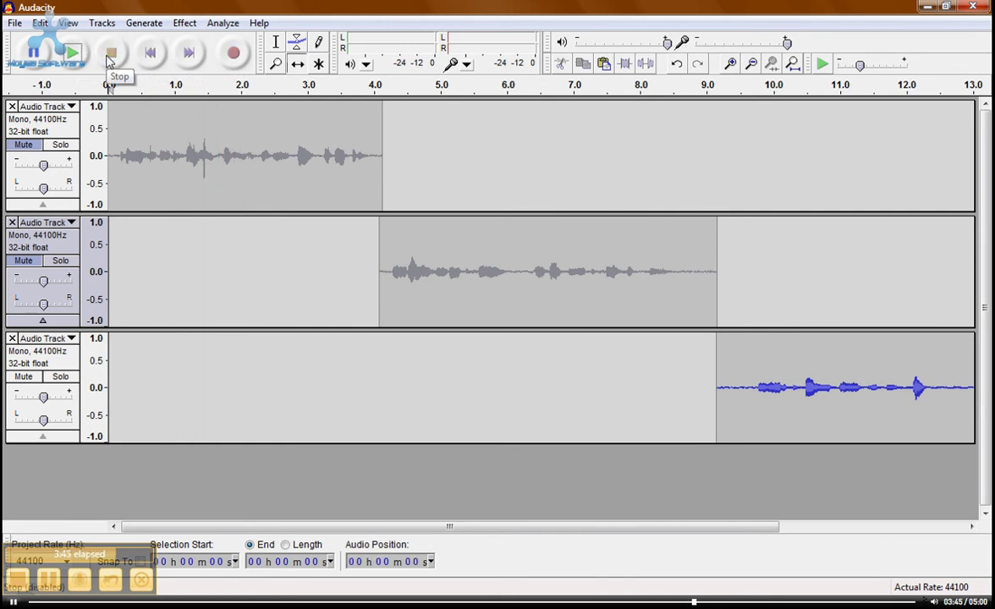
- Unmute the first and second tracks so all three takes are audible
left_click(26, 146)
left_click(27, 146)
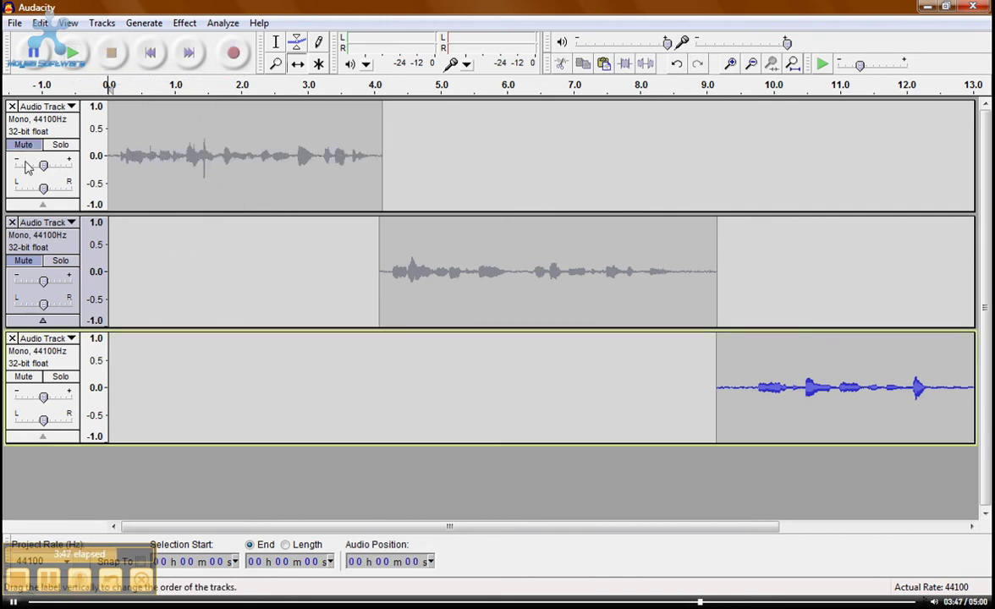
left_click(27, 146)
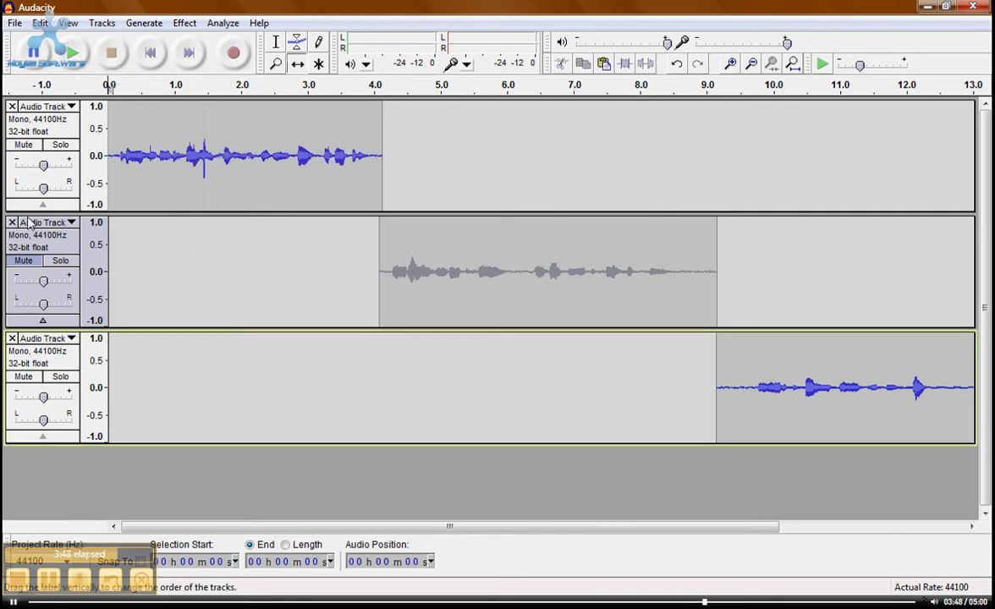
left_click(25, 263)
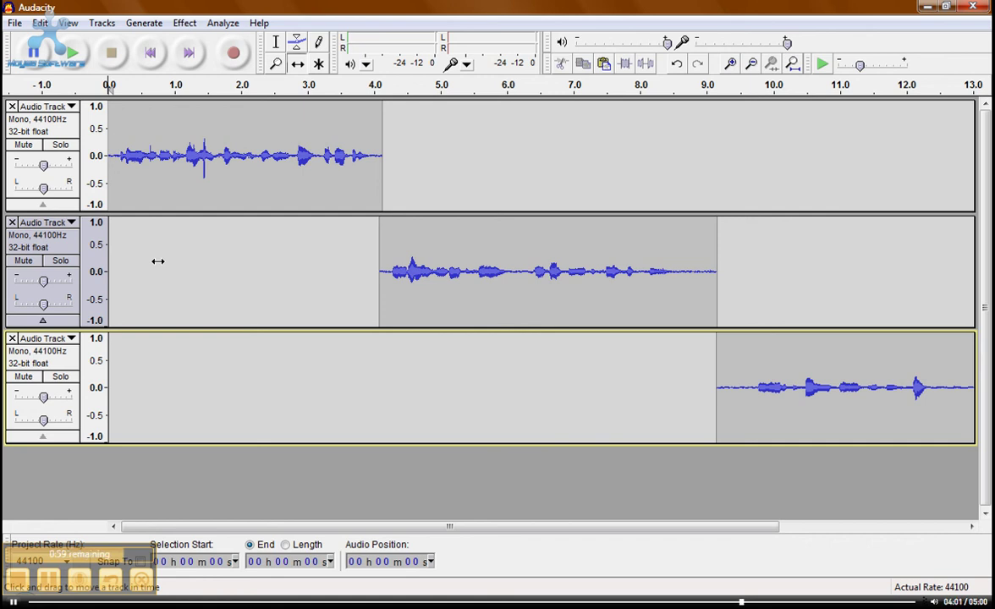
- Export the project through File > Export as MP3 with the file name 'testing'
left_click(16, 24)
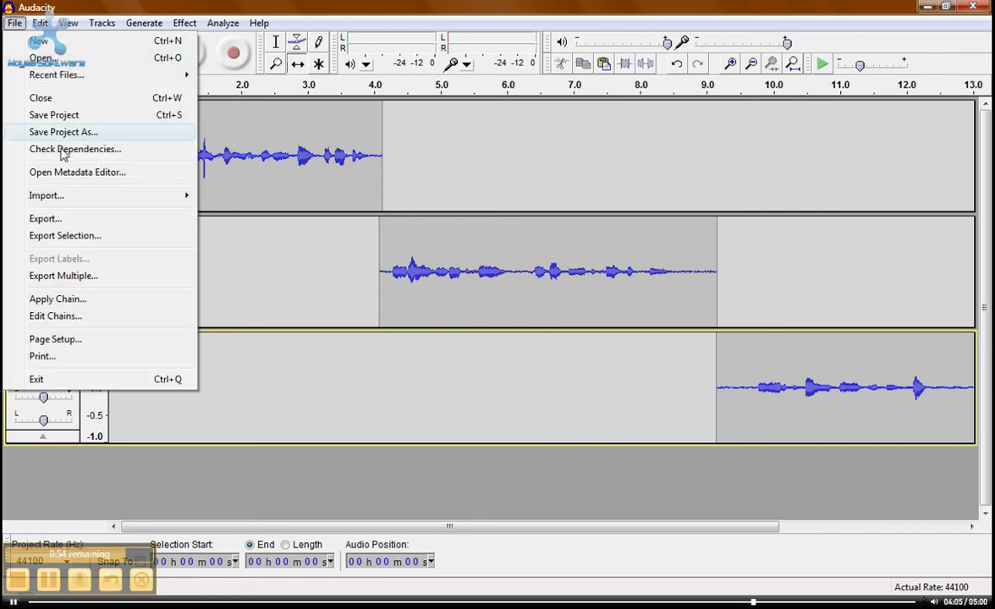
left_click(51, 219)
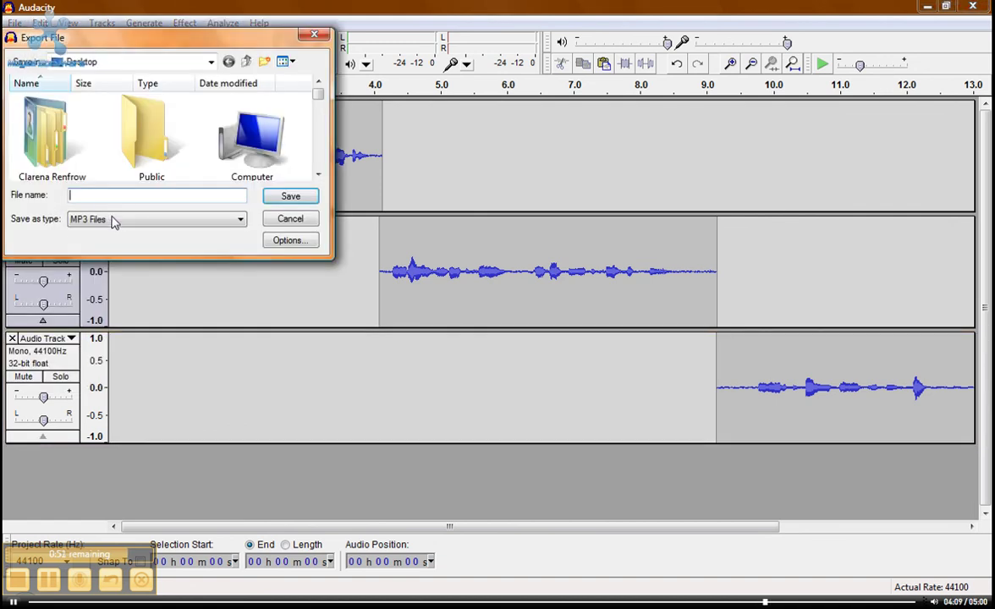
left_click(241, 222)
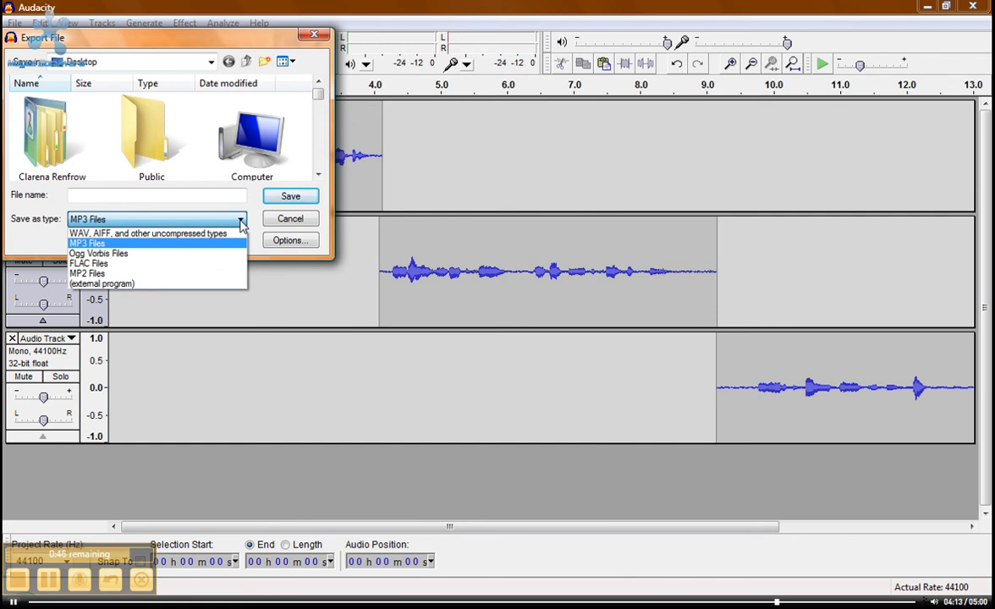
left_click(238, 243)
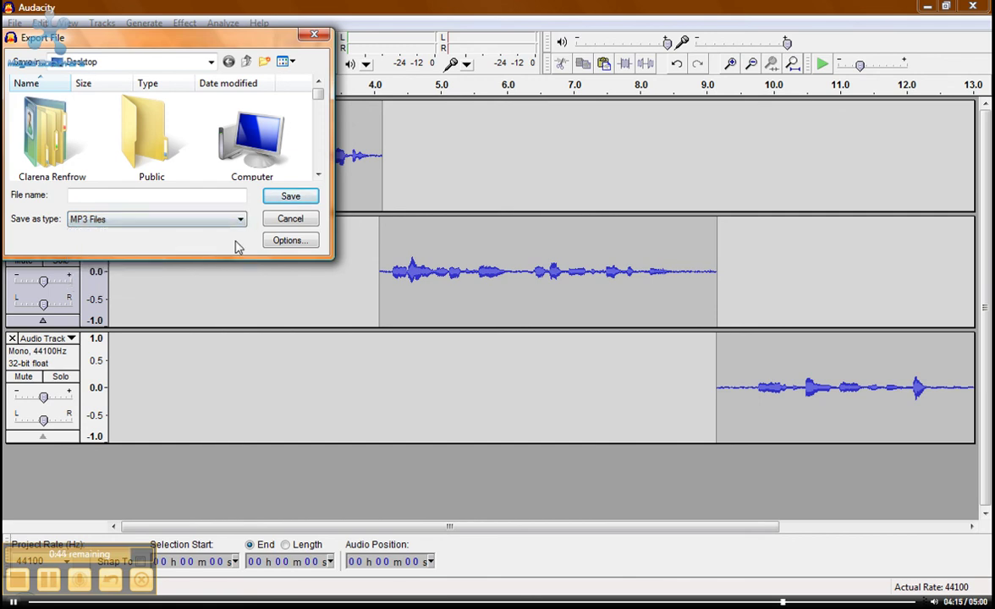
left_click(228, 195)
type("t")
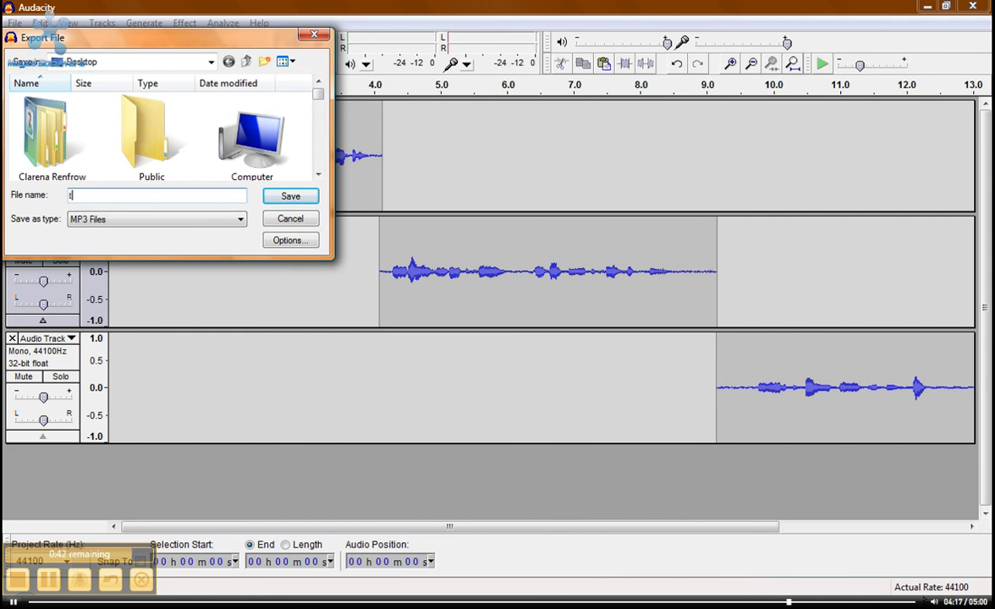
type("esting")
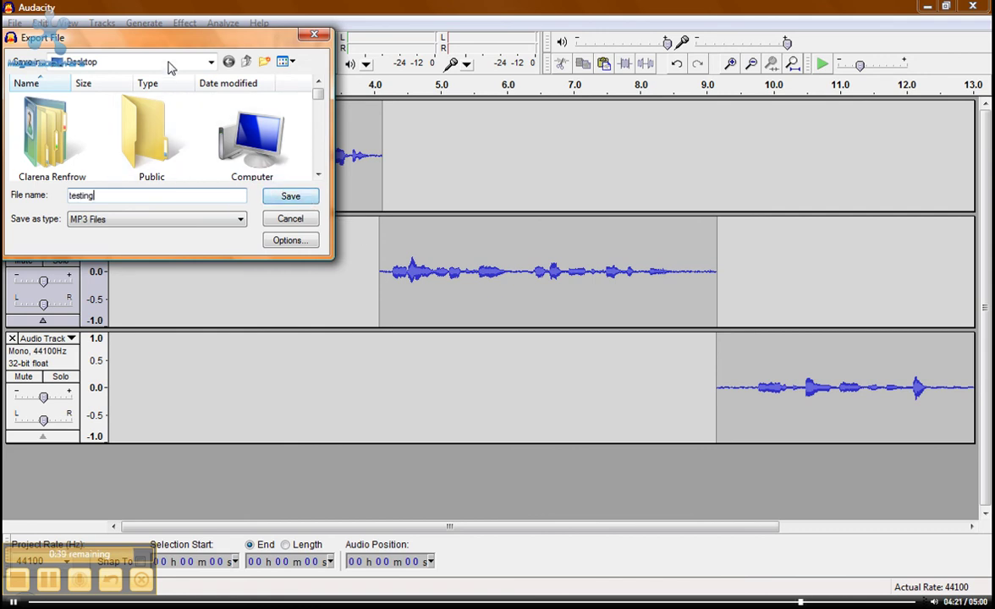
left_click(286, 199)
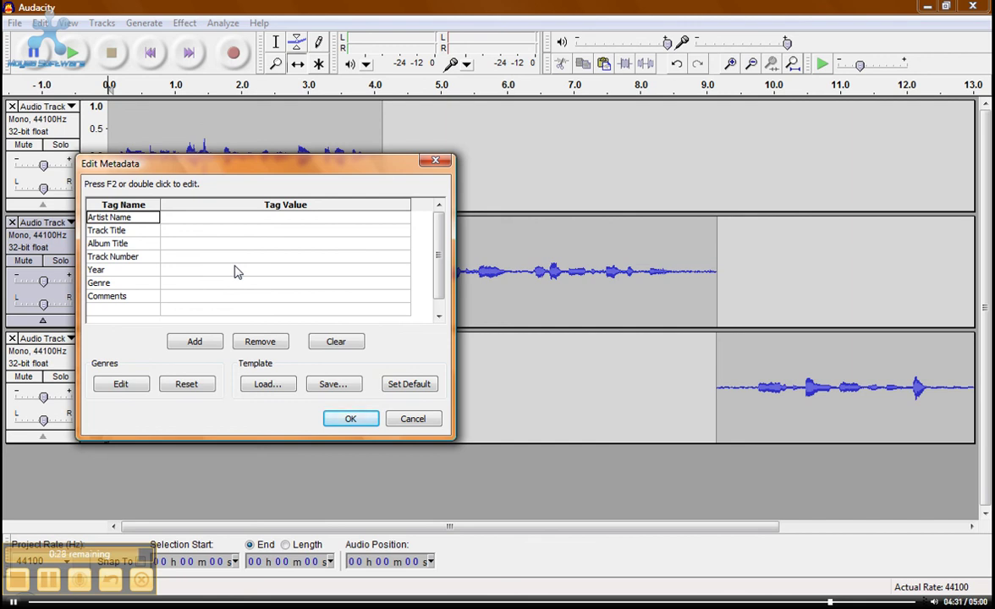
- Complete the 'testing' MP3 export with blank metadata and mono mixdown, then minimize Audacity
left_click(357, 424)
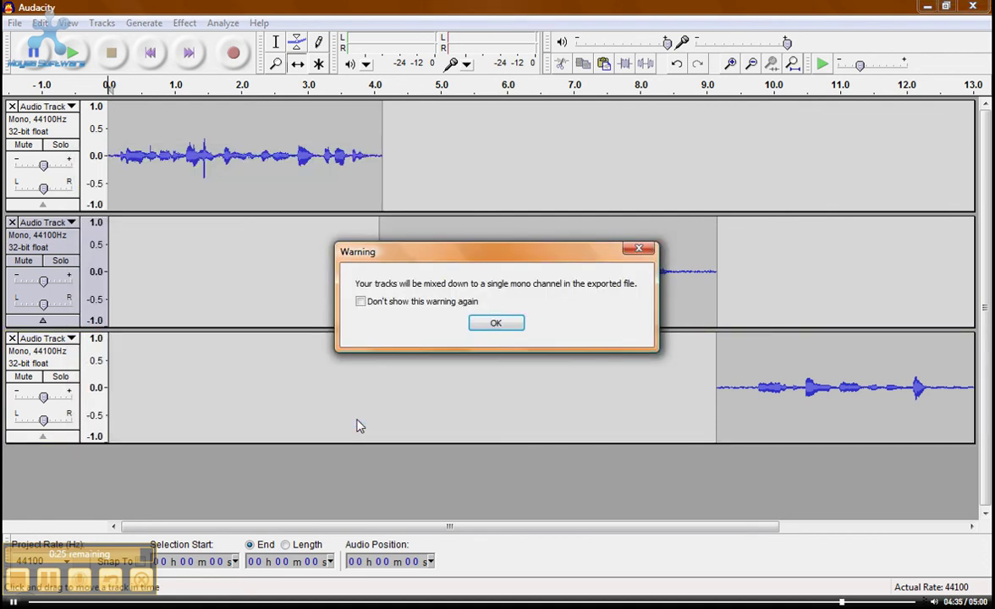
left_click(493, 323)
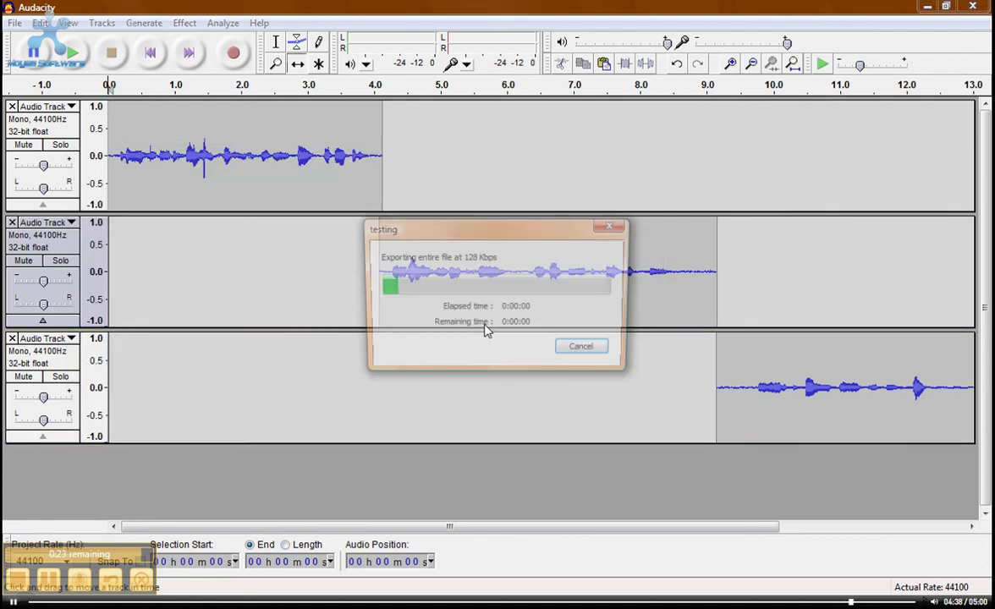
left_click(928, 9)
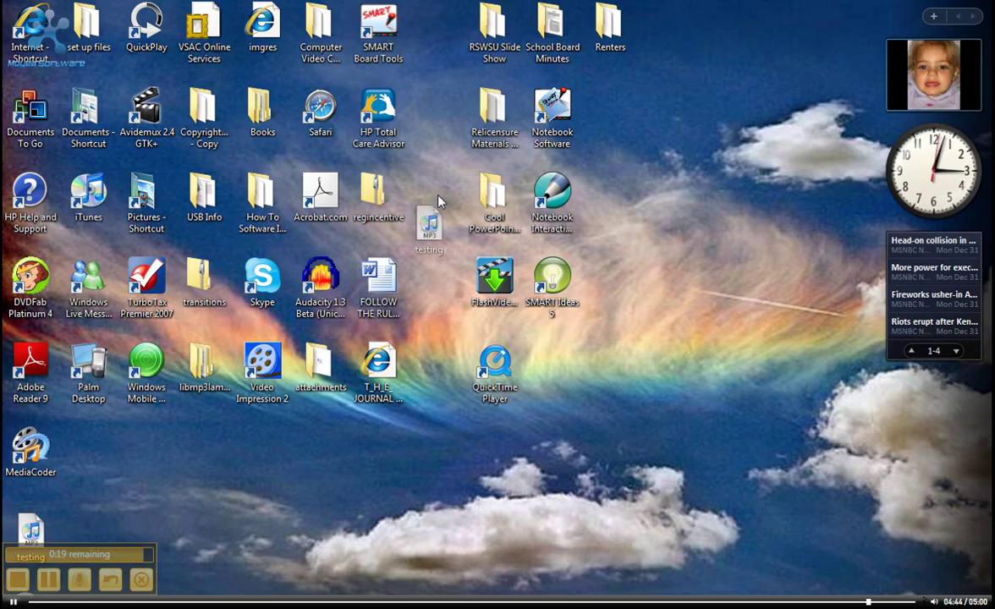
- Move the 'testing' MP3 icon beside the regincentive folder, confirming a 210 KB, 13-second file
left_click_drag(439, 201, 439, 198)
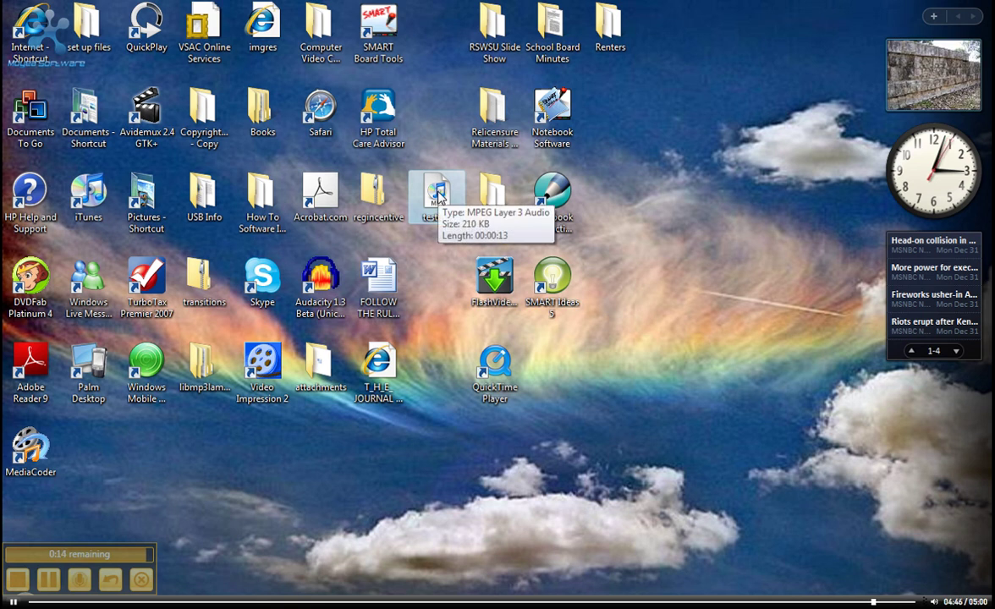